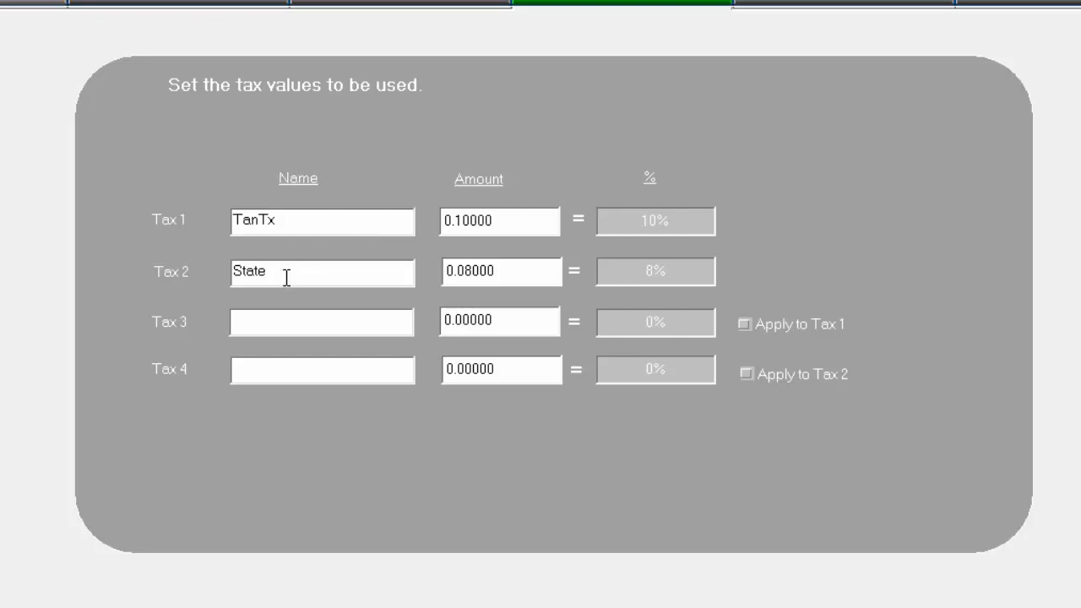
Set the Tax 2 (State) amount to 0.07000 in the tax values
{"action": "left_click", "coordinate": [504, 270]}
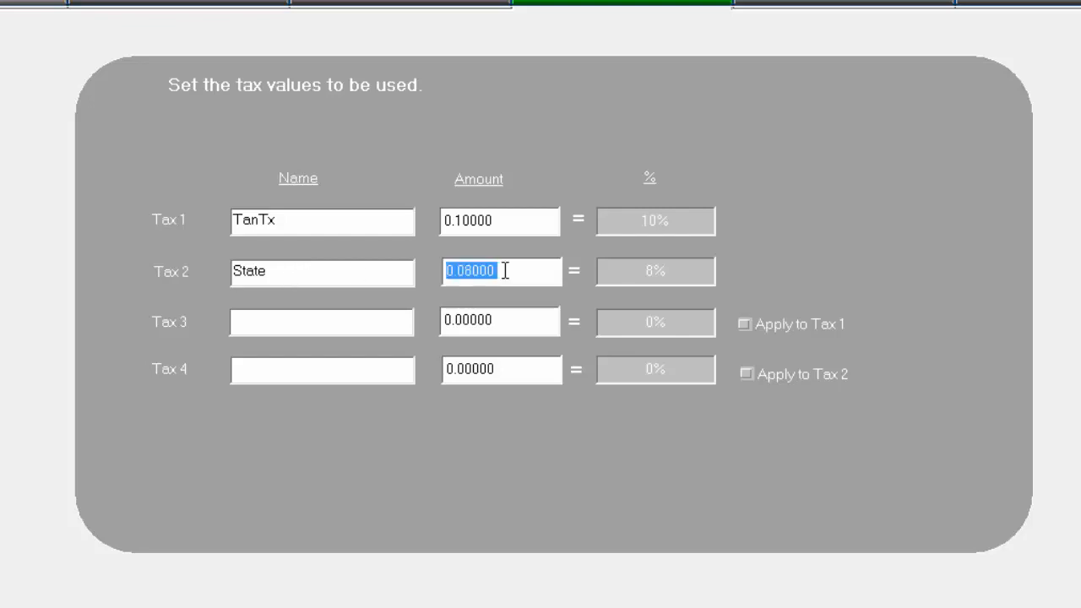
{"action": "left_click", "coordinate": [470, 270]}
{"action": "left_click_drag", "start_coordinate": [464, 270], "coordinate": [470, 270]}
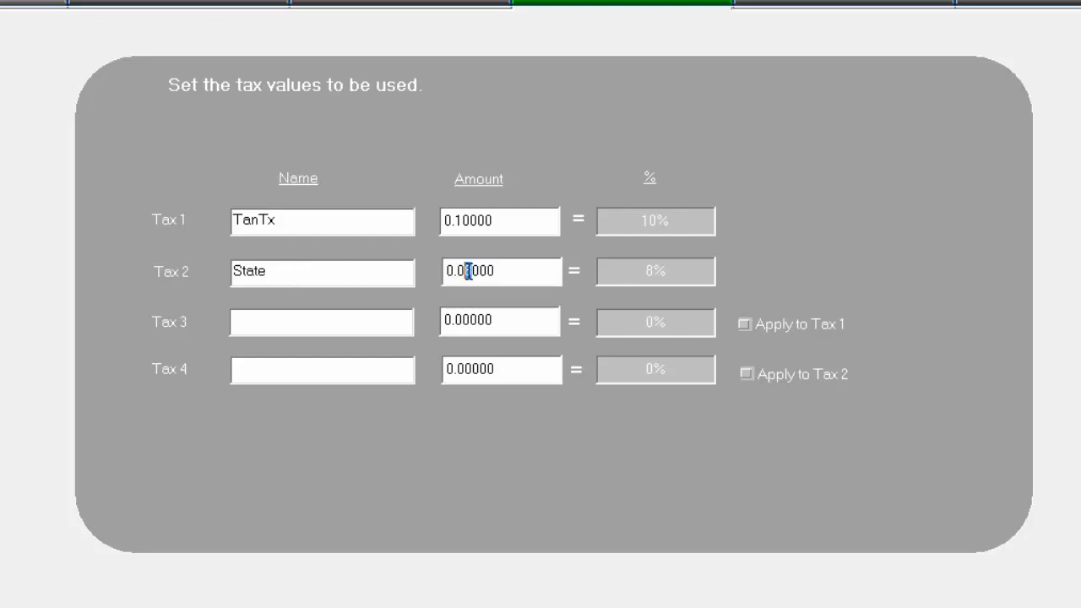
{"action": "type", "text": "7"}
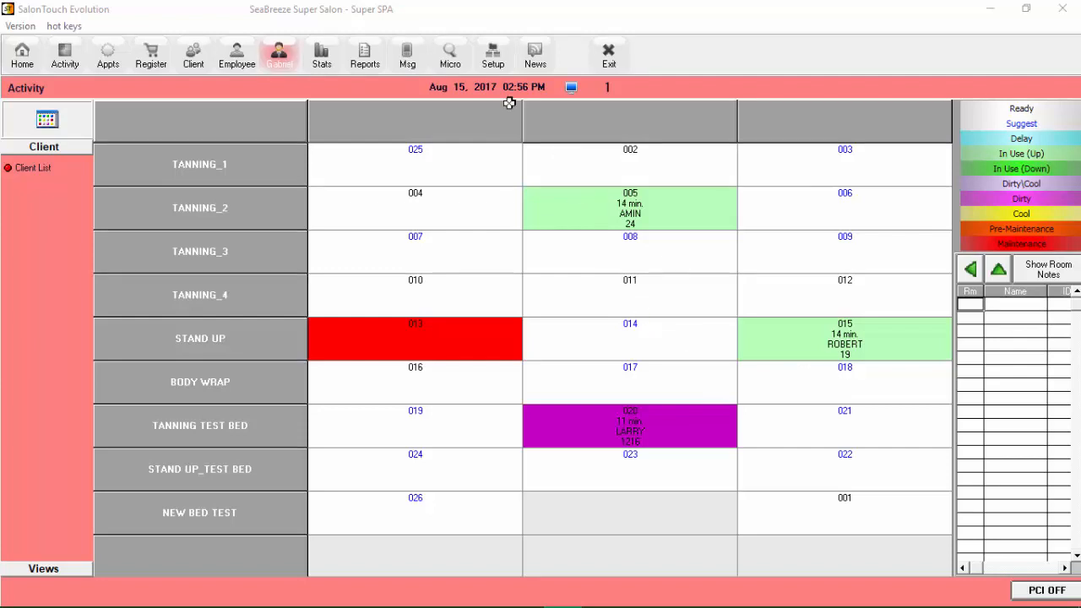
Set the SINGLE SESSION L1 tan service to be taxed with TanTx but not State, and save the service
{"action": "left_click", "coordinate": [493, 55]}
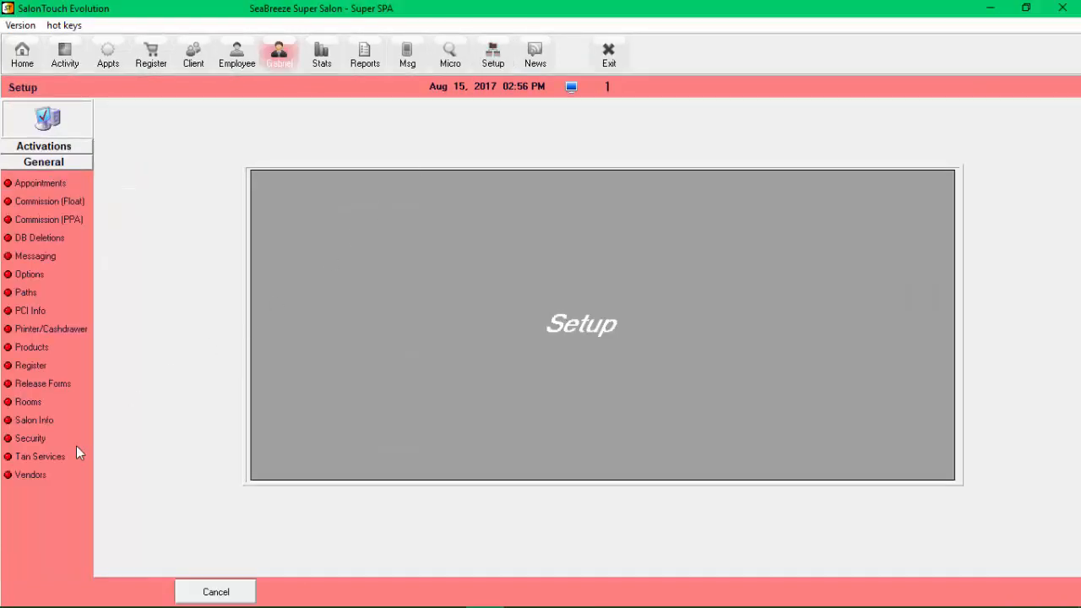
{"action": "left_click", "coordinate": [13, 459]}
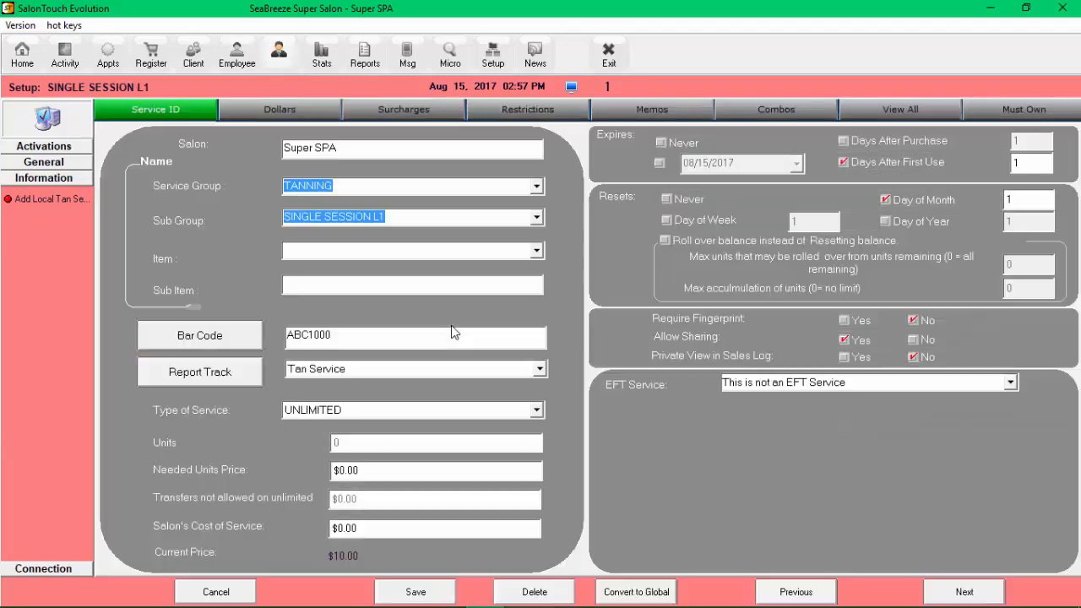
{"action": "left_click", "coordinate": [274, 113]}
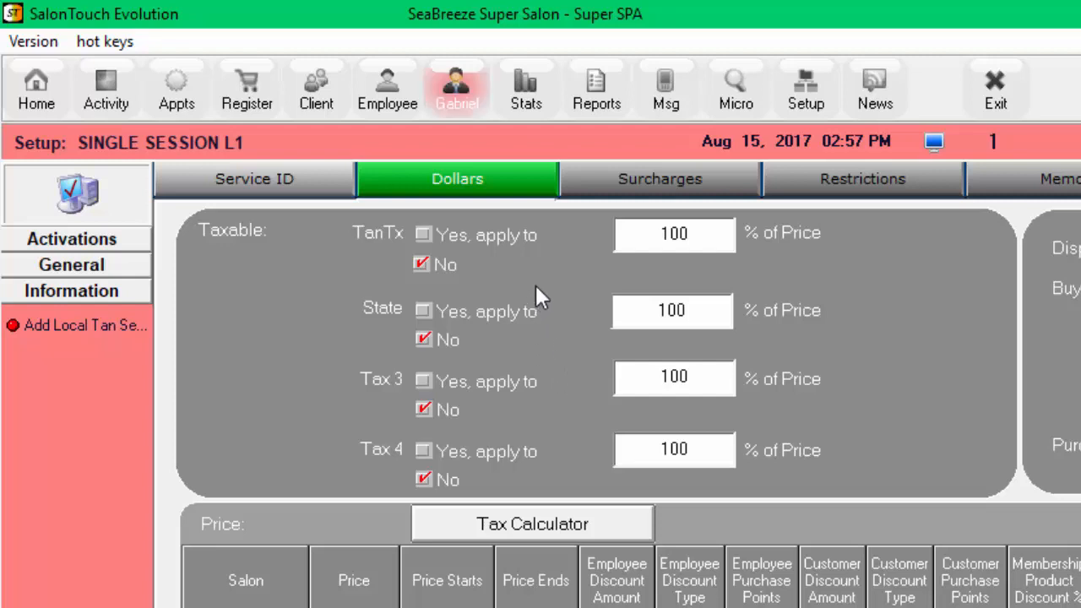
{"action": "left_click", "coordinate": [425, 234]}
{"action": "left_click", "coordinate": [422, 310]}
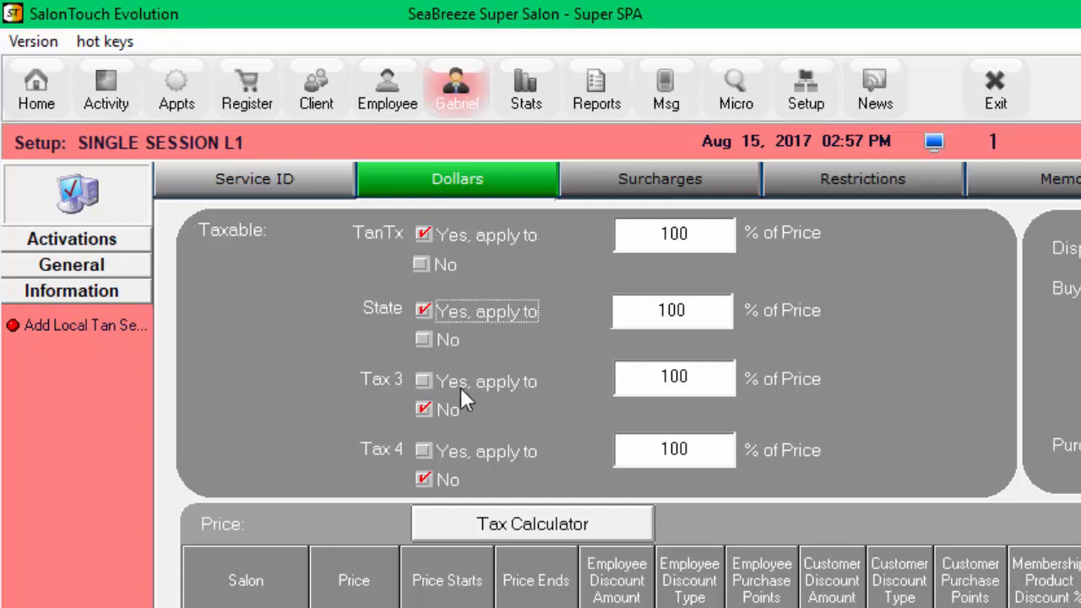
{"action": "left_click", "coordinate": [423, 339]}
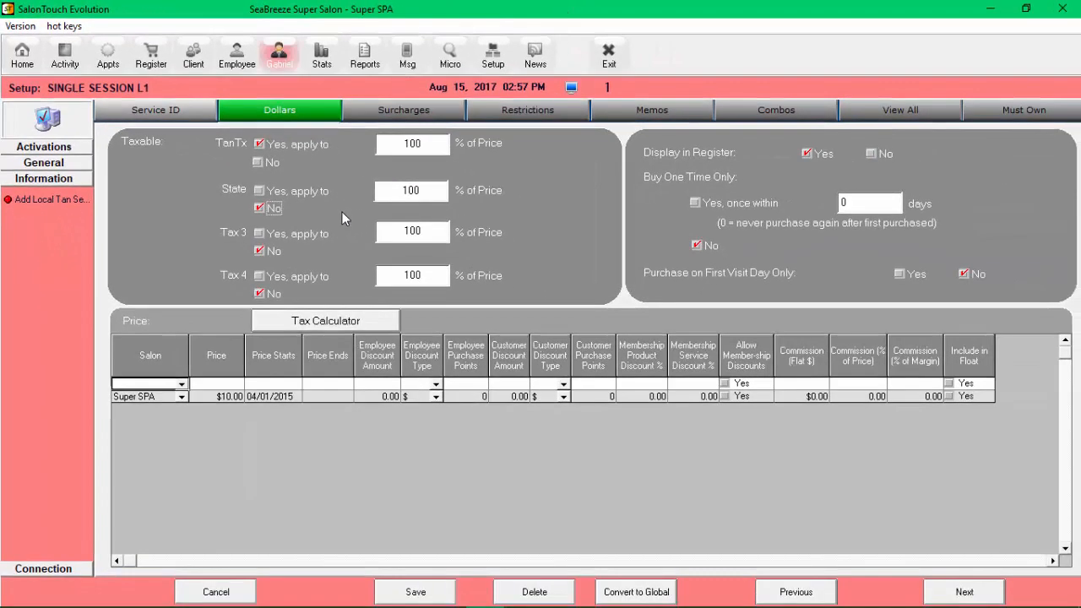
{"action": "left_click", "coordinate": [415, 592]}
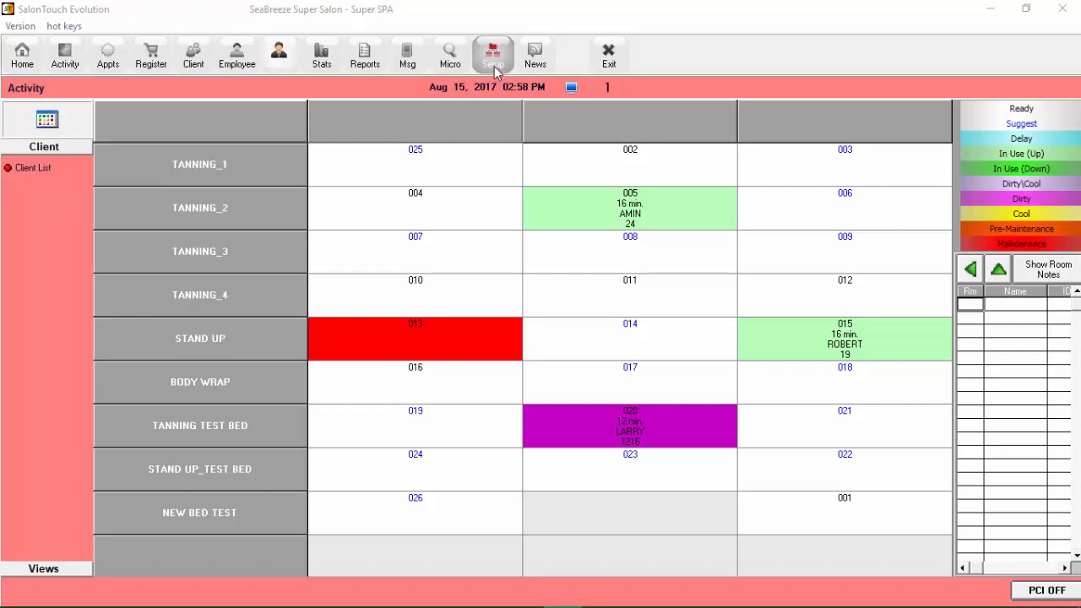
Make the scented MAUI BABE browning lotion product taxable with TanTx in its dollar settings, and save the product
{"action": "left_click", "coordinate": [495, 70]}
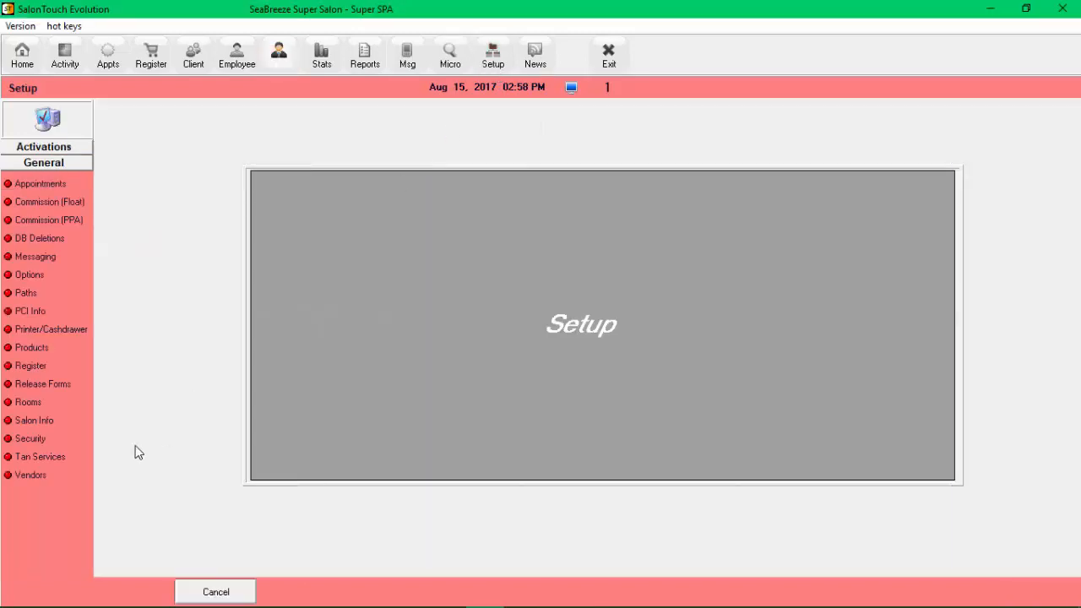
{"action": "left_click", "coordinate": [9, 350]}
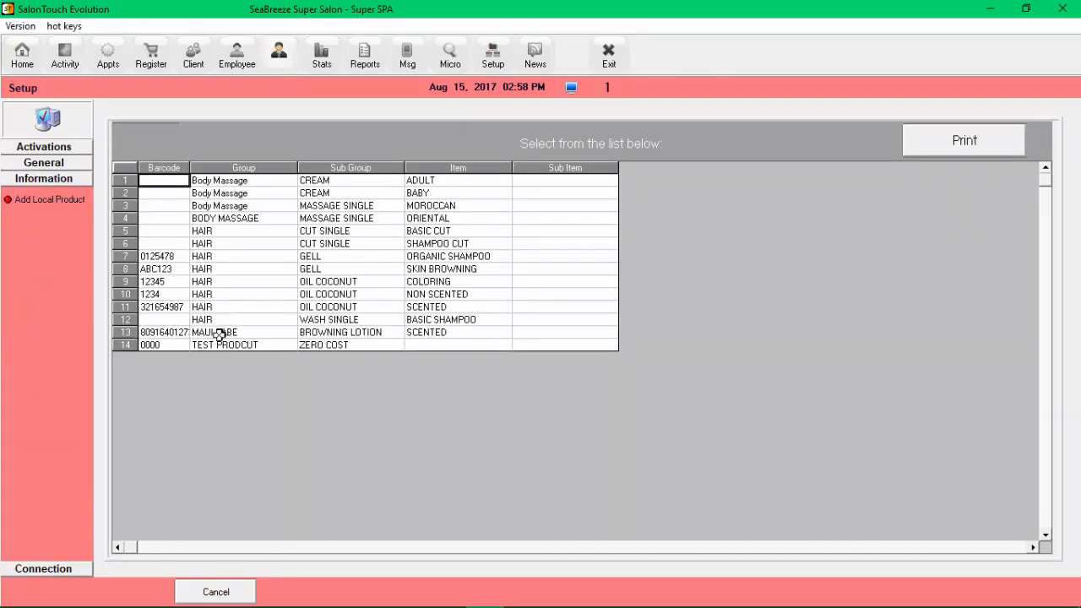
{"action": "left_click", "coordinate": [216, 334]}
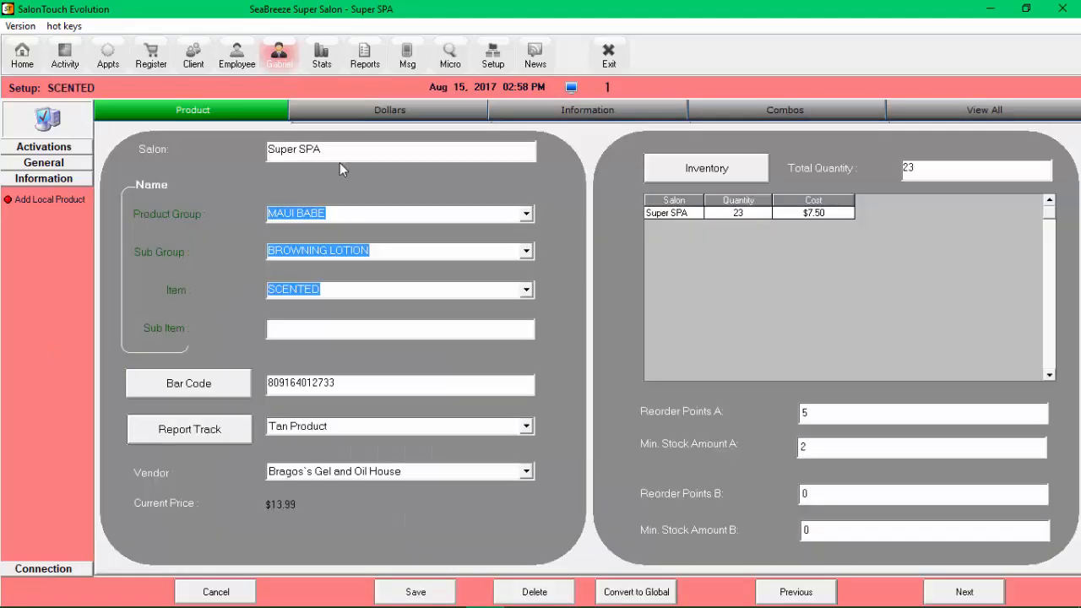
{"action": "left_click", "coordinate": [363, 115]}
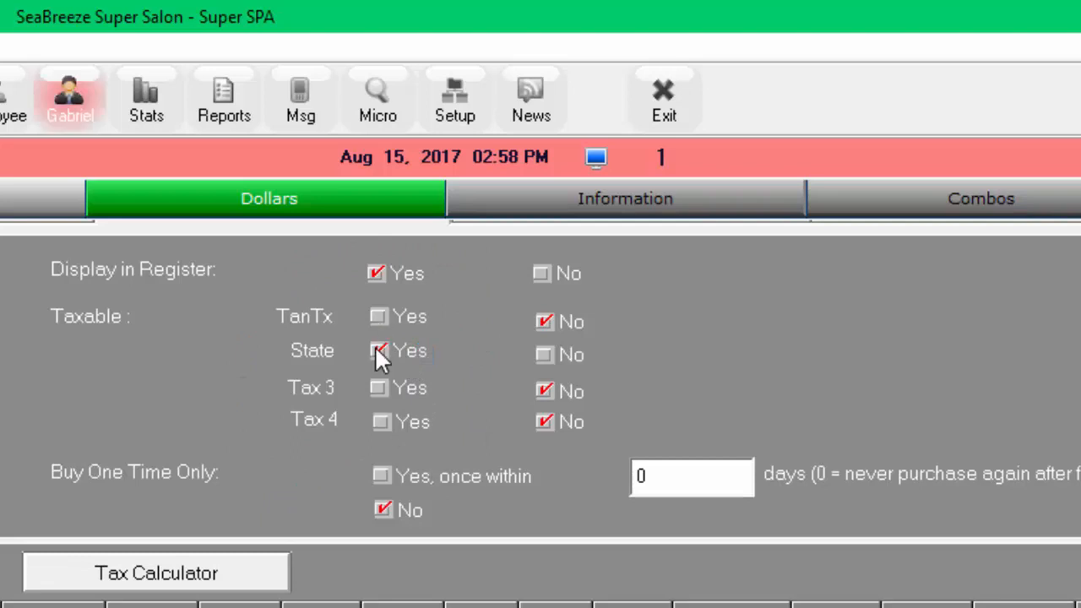
{"action": "left_click", "coordinate": [378, 317]}
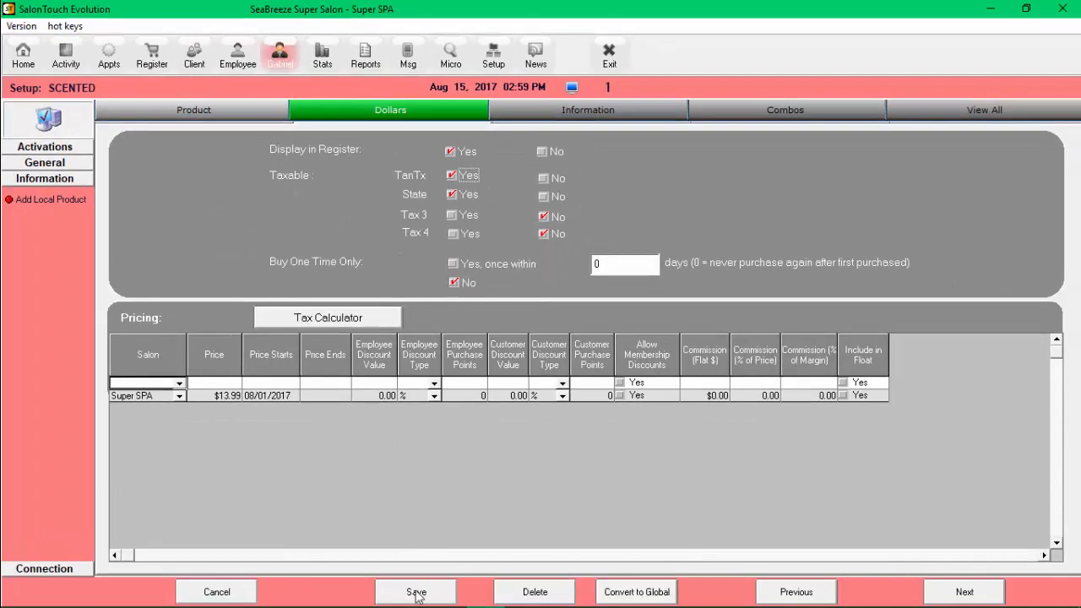
{"action": "left_click", "coordinate": [416, 593]}
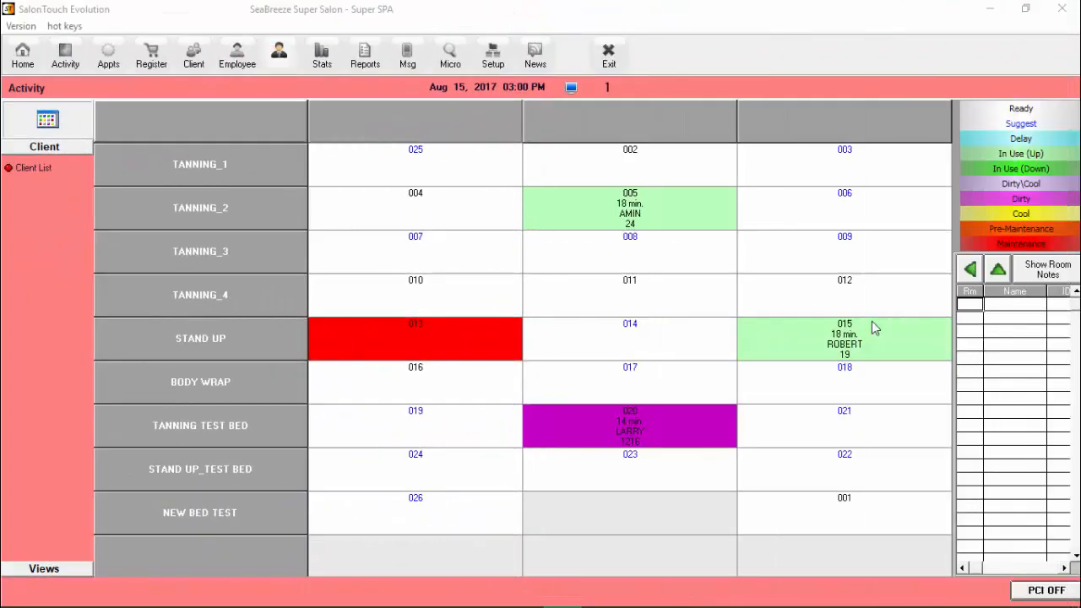
Save the options of room 005 (TANNING_1) with its tanning surcharges taxed under Tax1 only
{"action": "left_click", "coordinate": [493, 56]}
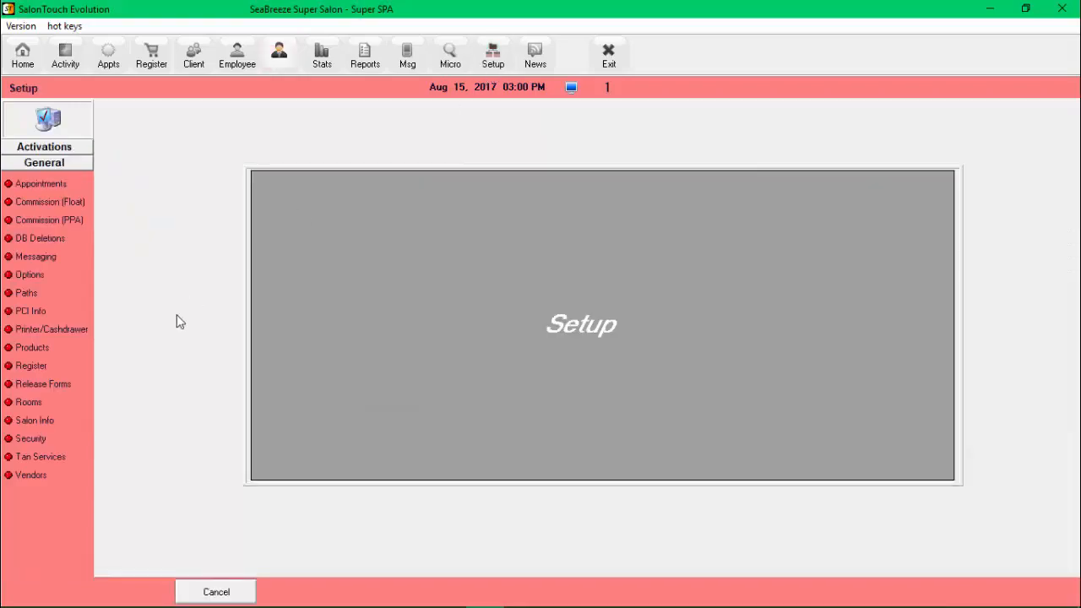
{"action": "left_click", "coordinate": [12, 403]}
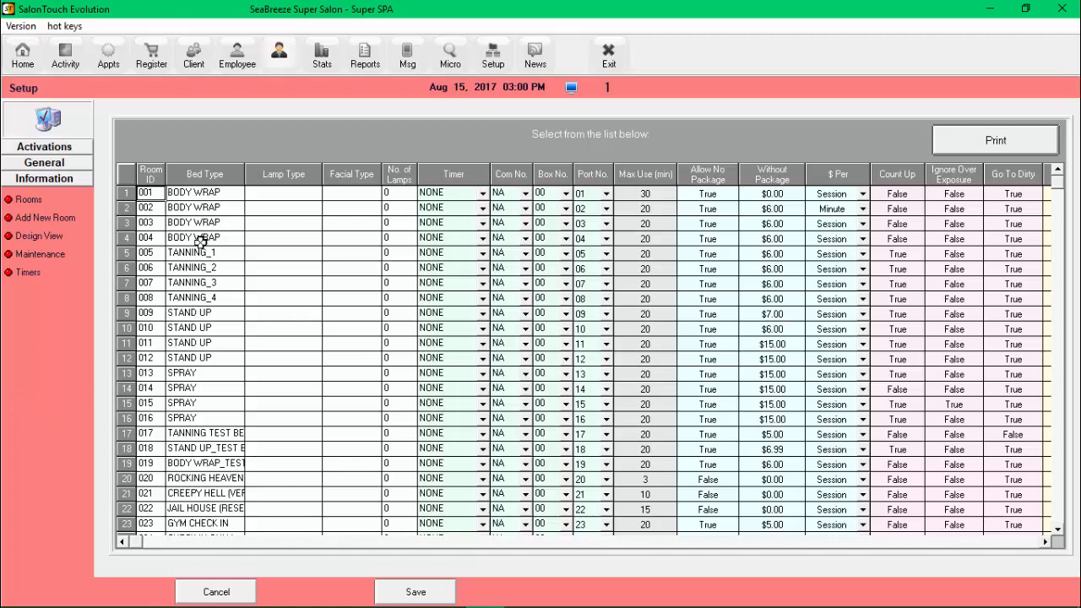
{"action": "double_click", "coordinate": [198, 258]}
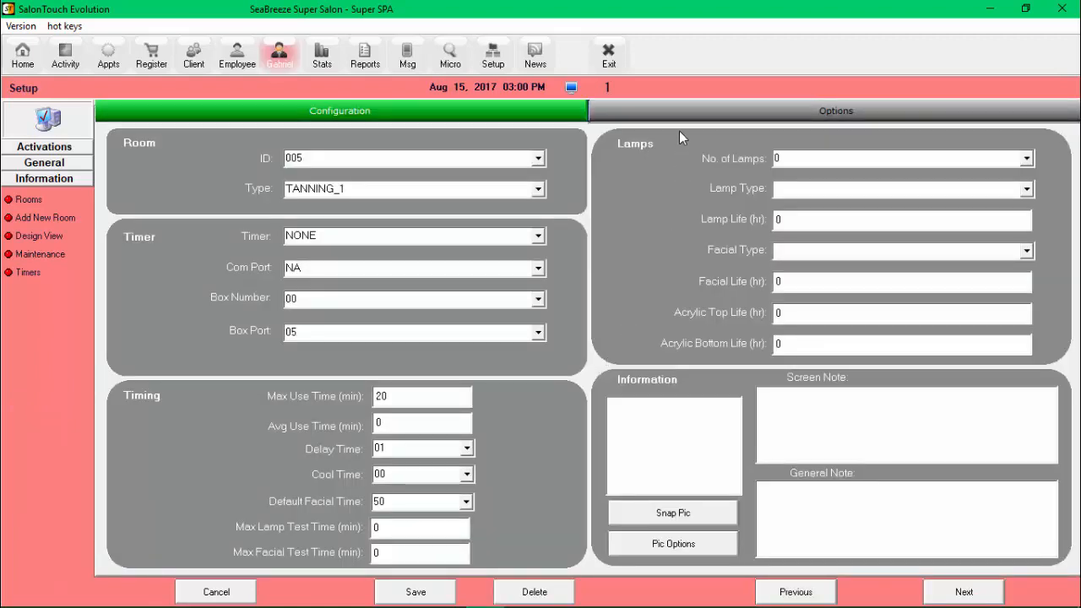
{"action": "left_click", "coordinate": [681, 120]}
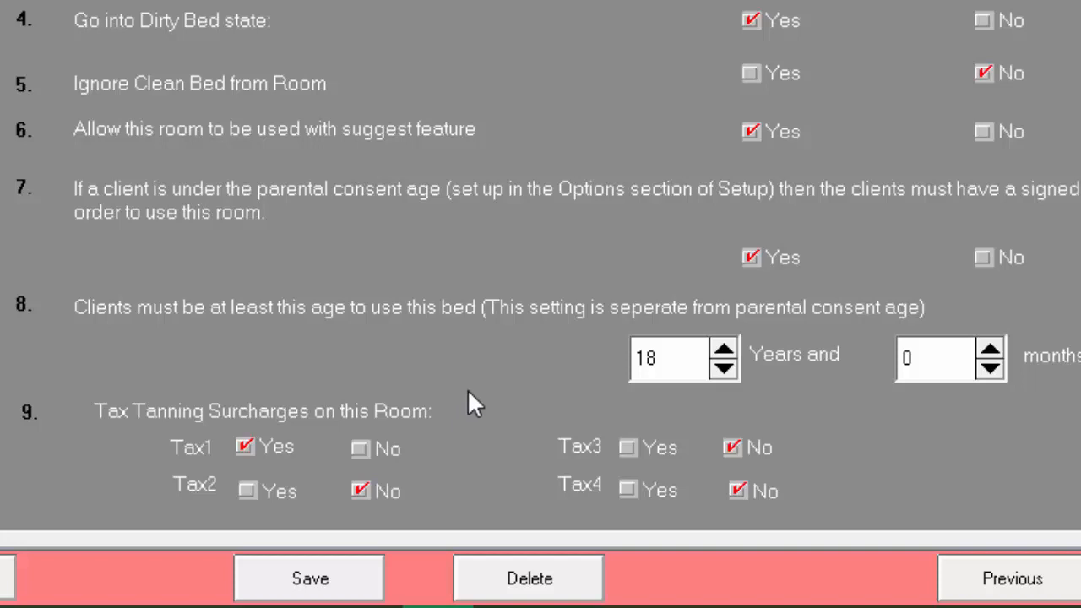
{"action": "left_click", "coordinate": [320, 589]}
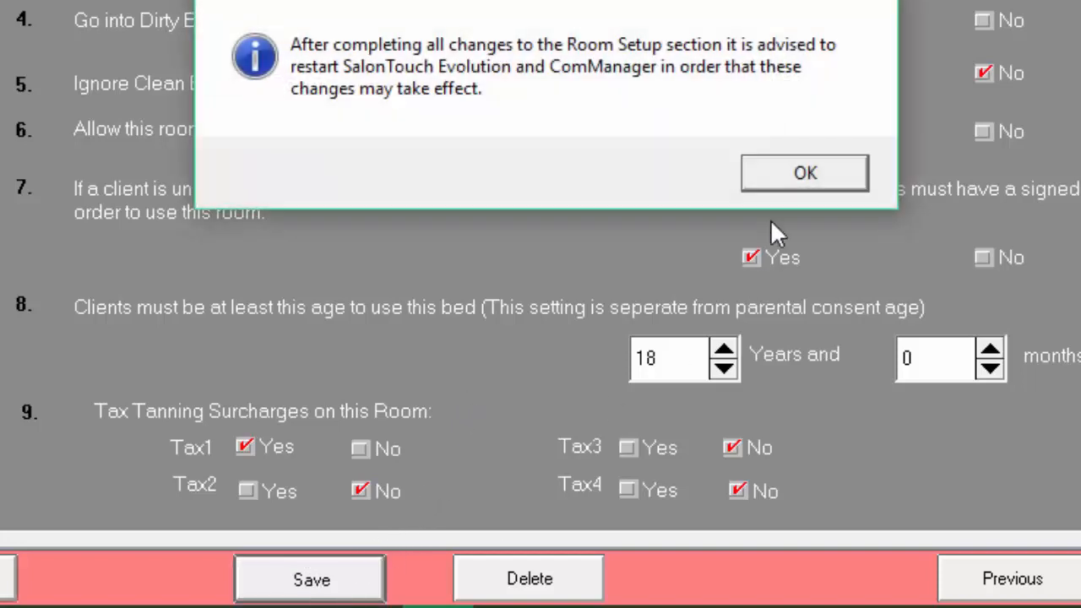
{"action": "left_click", "coordinate": [809, 173]}
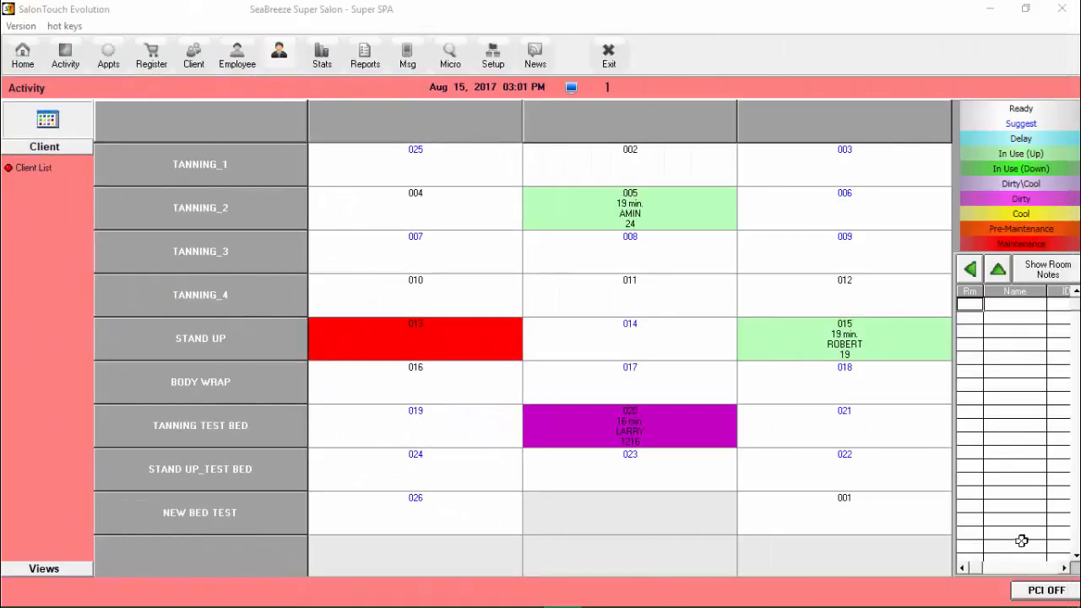
Open the EFT settings of the register setup
{"action": "left_click", "coordinate": [494, 59]}
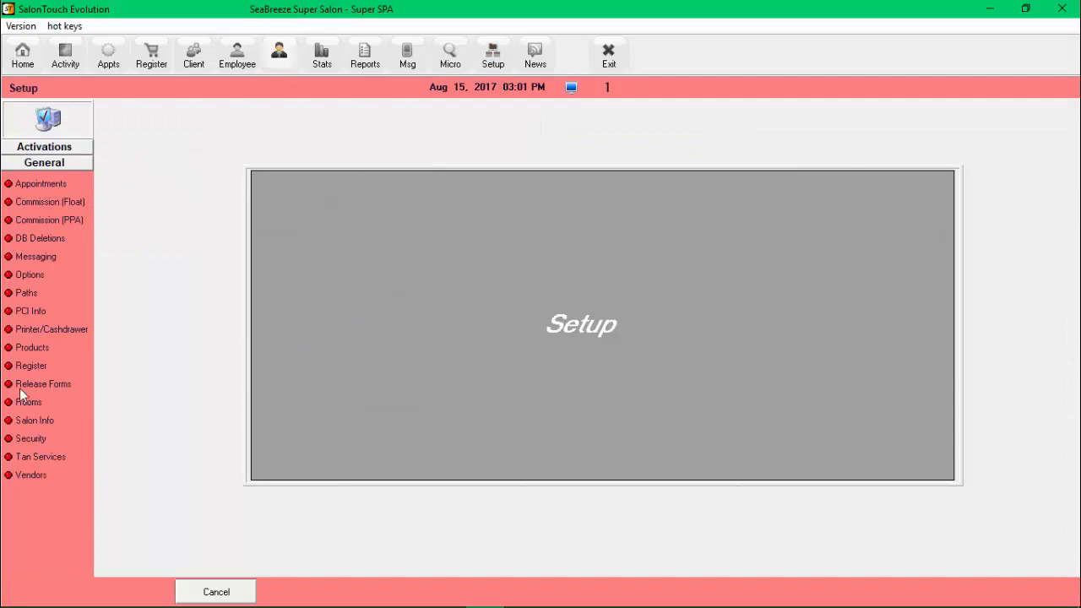
{"action": "left_click", "coordinate": [10, 369]}
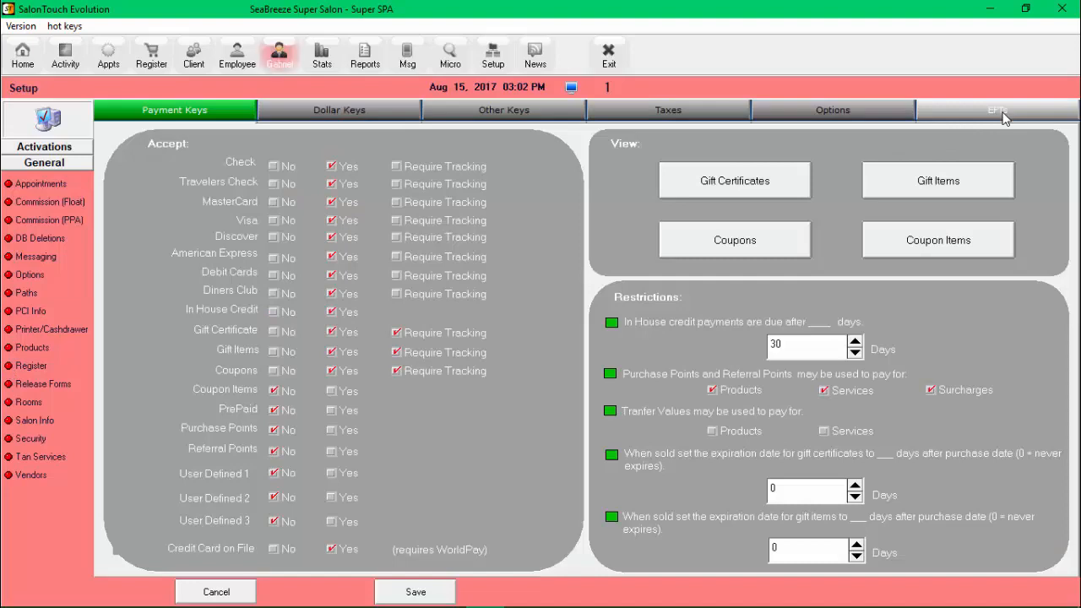
{"action": "left_click", "coordinate": [1001, 115]}
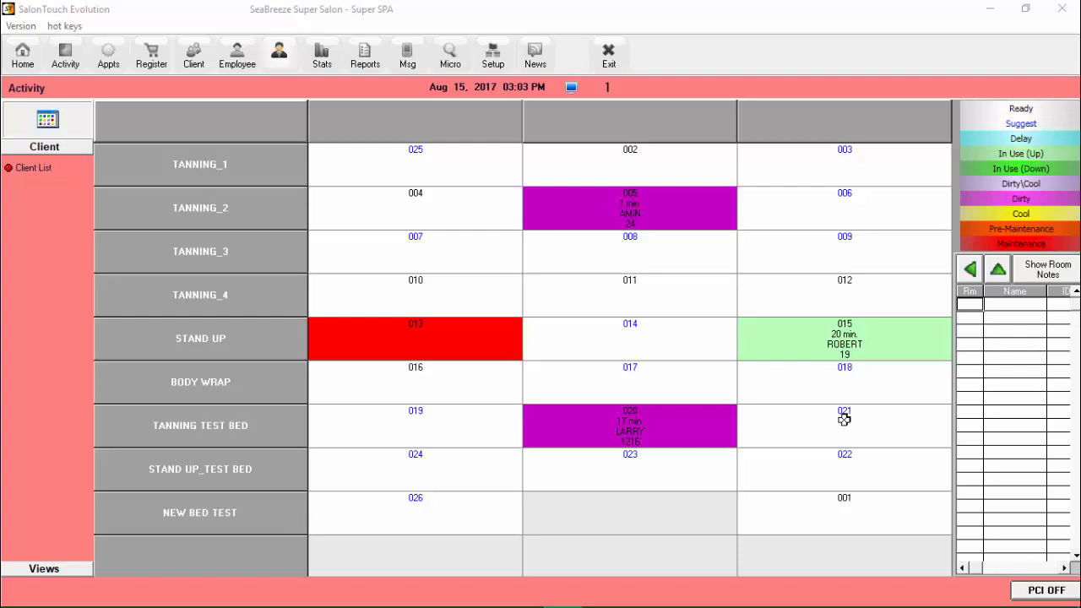
Remove Tax2 from the $29.00 draft of the TANNING UNLIMITED EFT service and save the service
{"action": "left_click", "coordinate": [491, 67]}
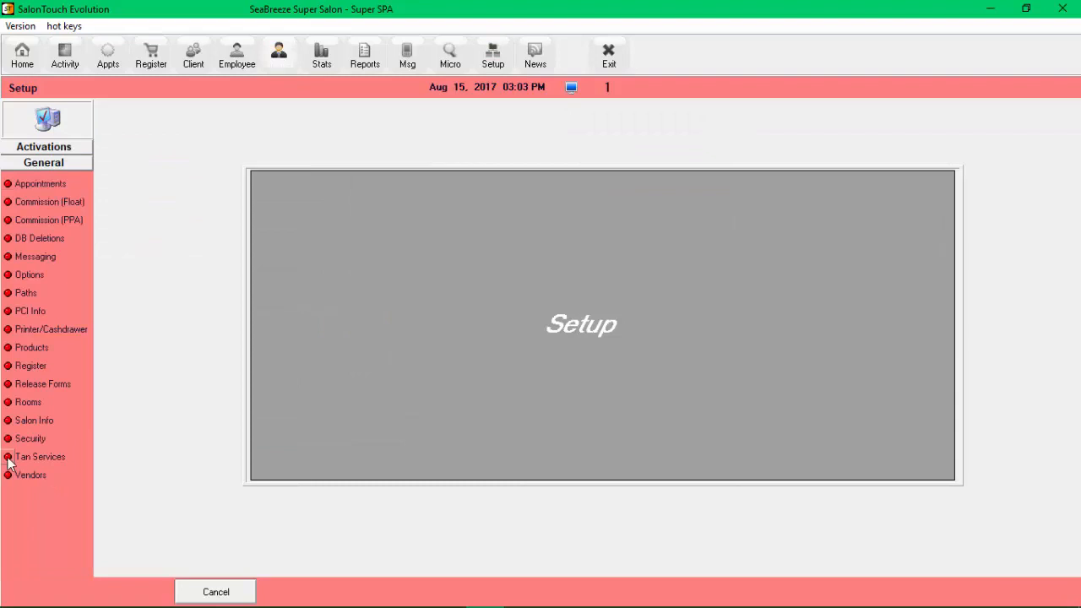
{"action": "left_click", "coordinate": [9, 456]}
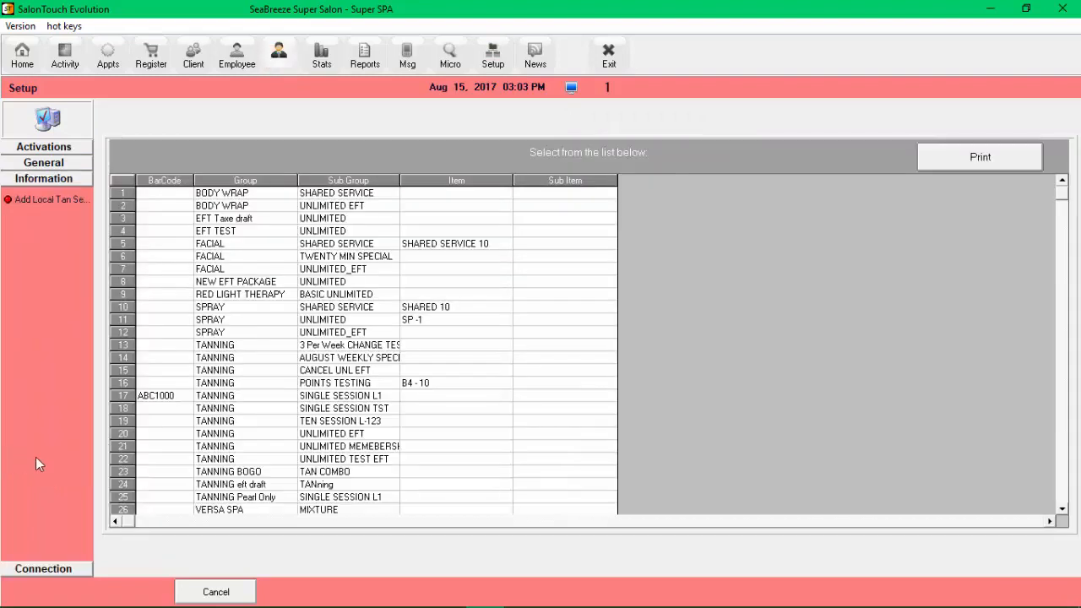
{"action": "left_click", "coordinate": [226, 434]}
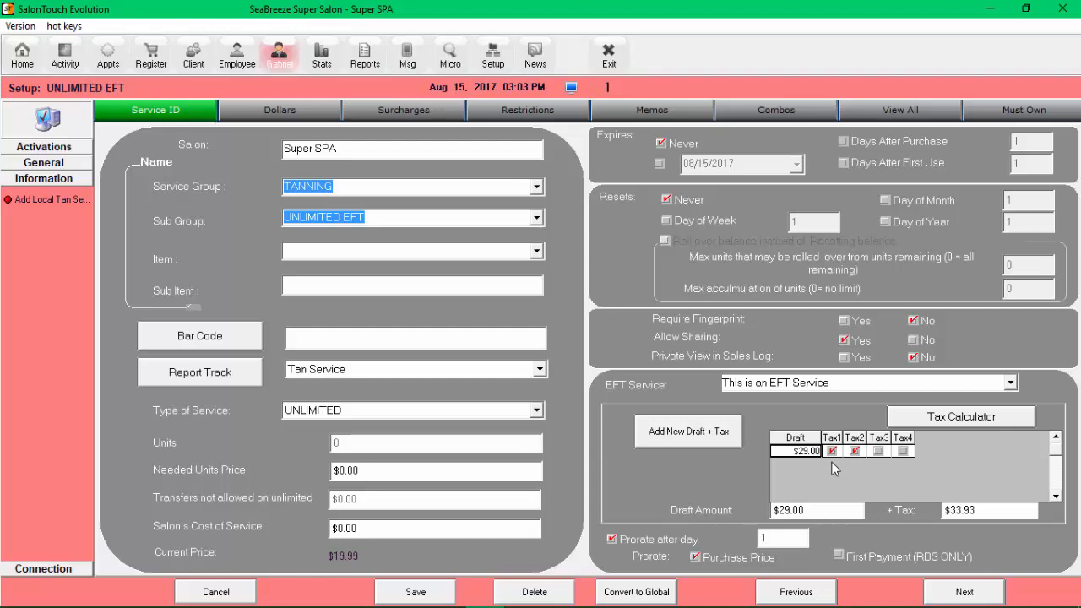
{"action": "left_click", "coordinate": [854, 452]}
{"action": "left_click", "coordinate": [415, 591]}
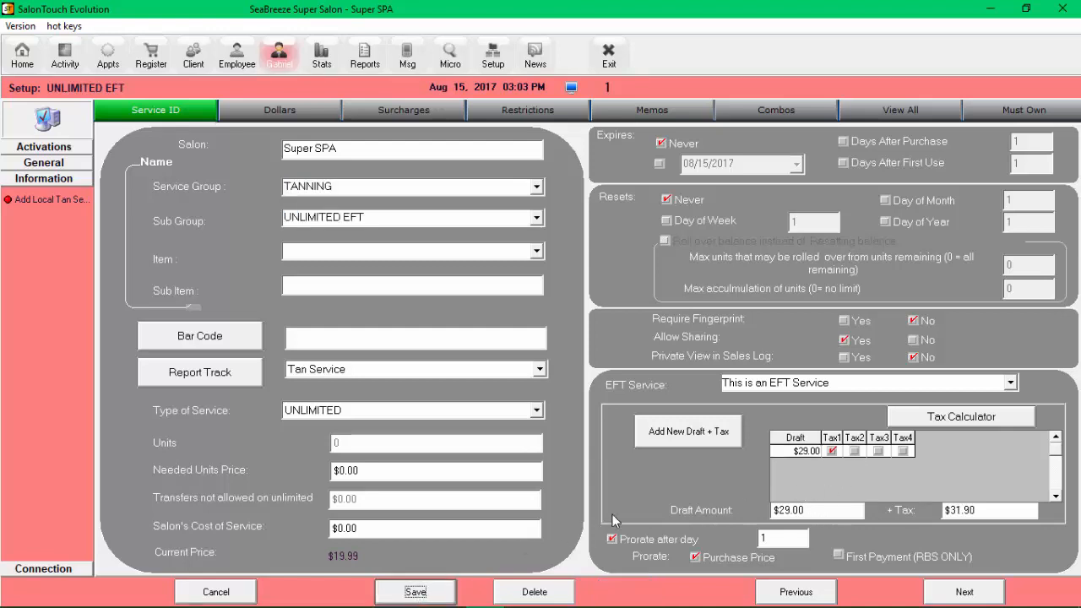